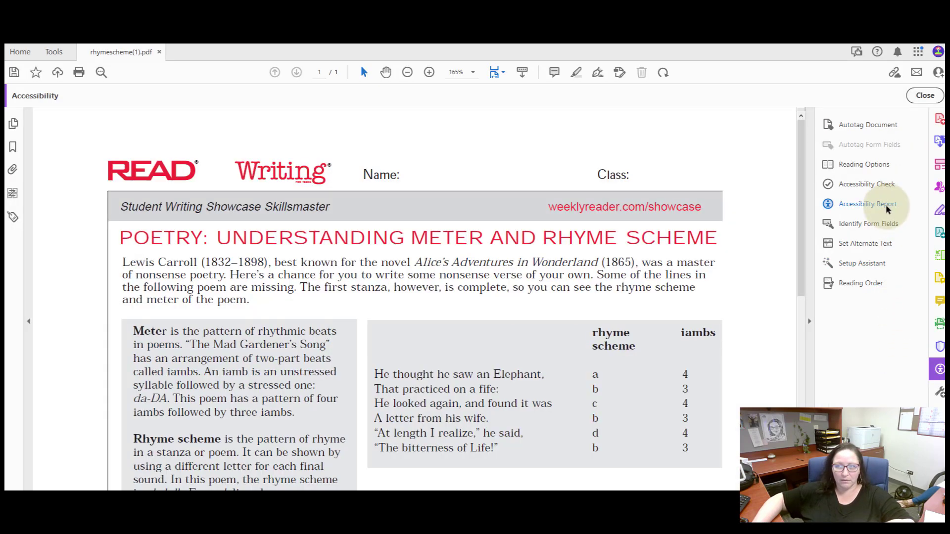
Run an accessibility check on the rhyme scheme PDF and expand the Document results
{"action": "left_click", "coordinate": [882, 186]}
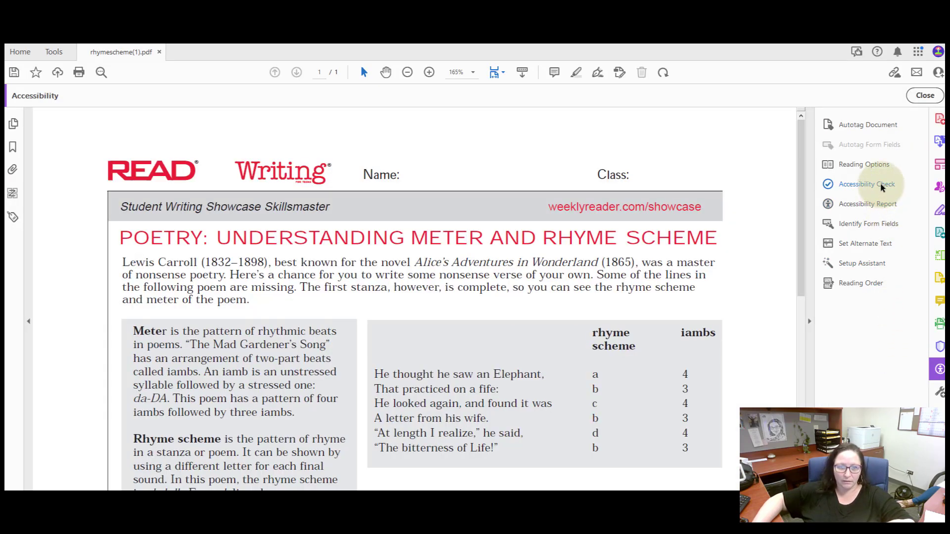
{"action": "left_click", "coordinate": [521, 433]}
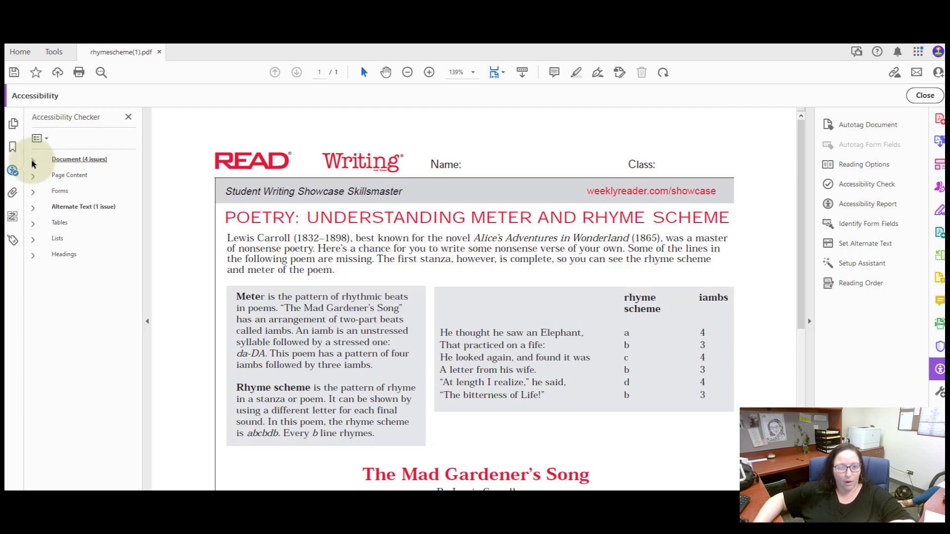
{"action": "left_click", "coordinate": [33, 161]}
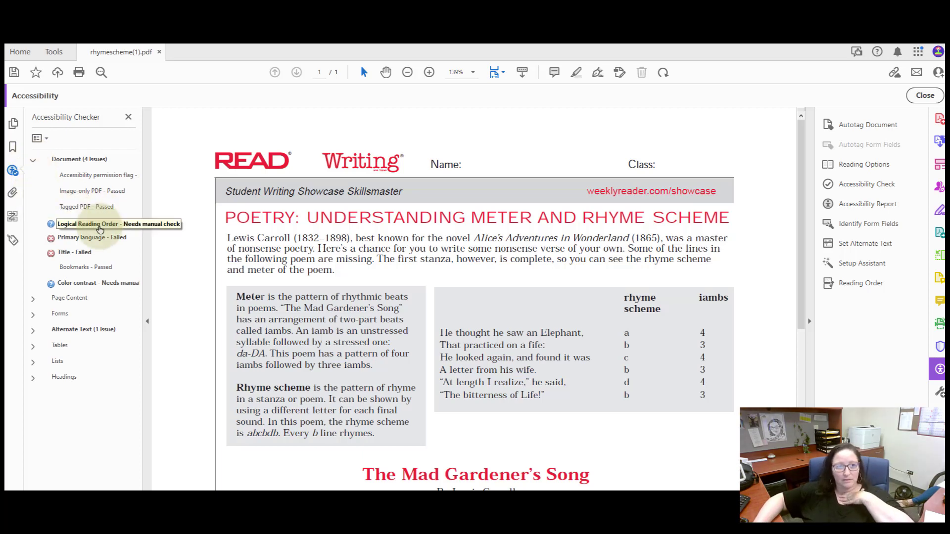
Mark the Logical Reading Order check as passed and fix the primary language by setting it to English
{"action": "right_click", "coordinate": [70, 226]}
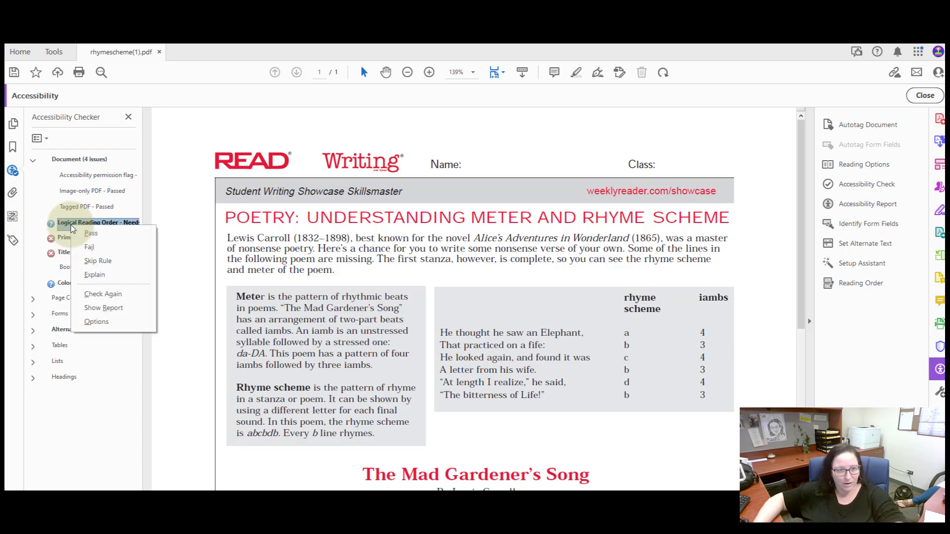
{"action": "left_click", "coordinate": [95, 231]}
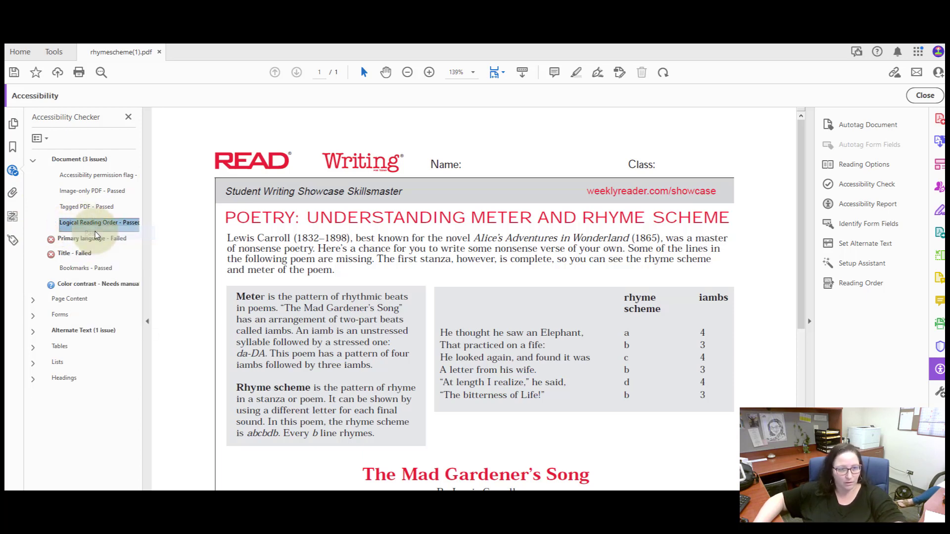
{"action": "right_click", "coordinate": [96, 238]}
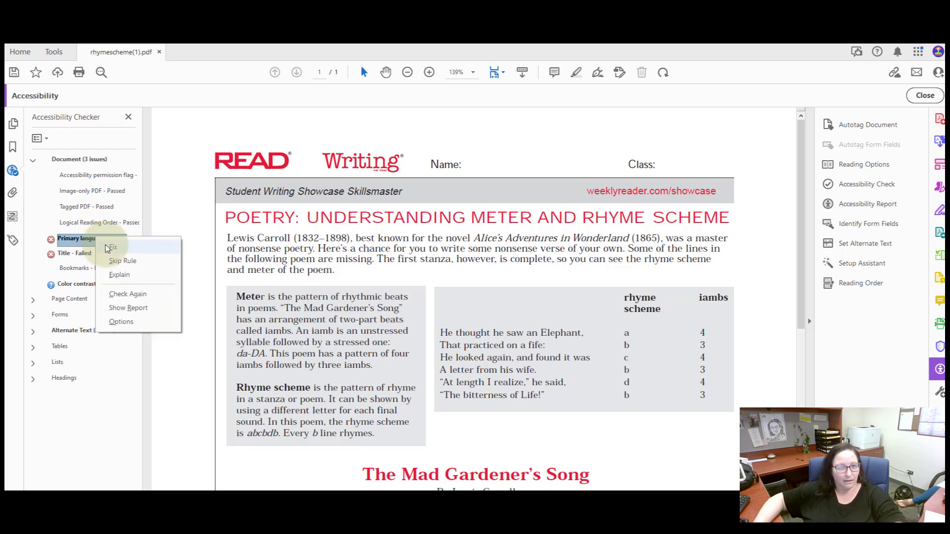
{"action": "left_click", "coordinate": [113, 248]}
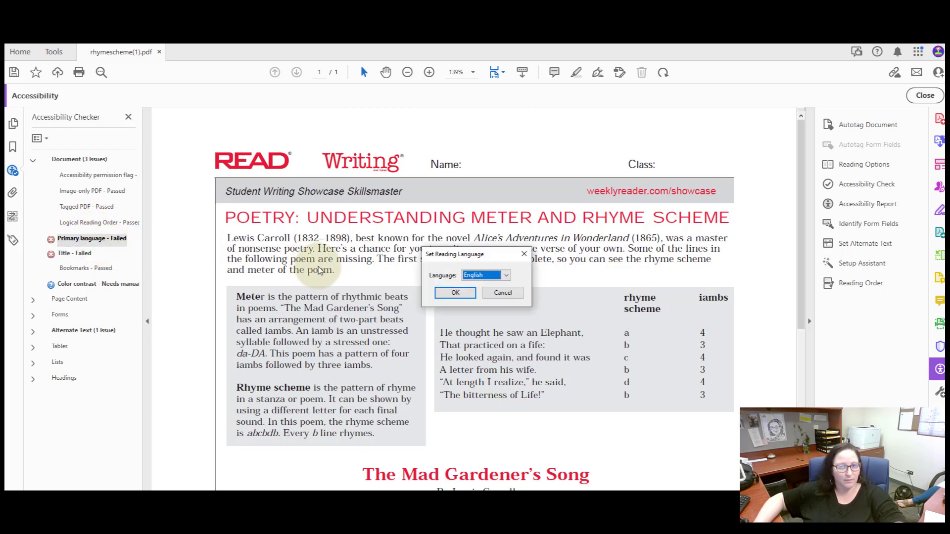
{"action": "left_click", "coordinate": [456, 294]}
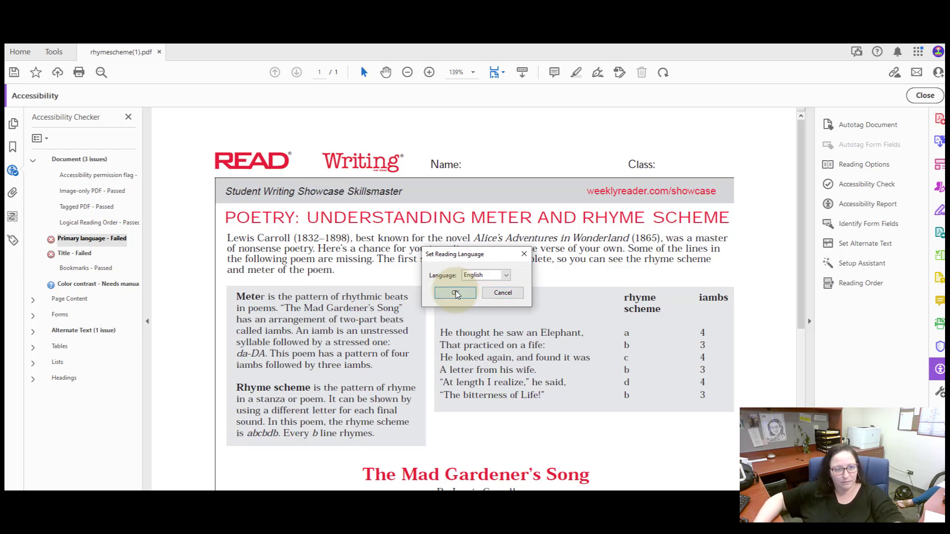
Fix the failed document title check and mark the Color contrast check as passed
{"action": "right_click", "coordinate": [87, 256]}
{"action": "left_click", "coordinate": [106, 267]}
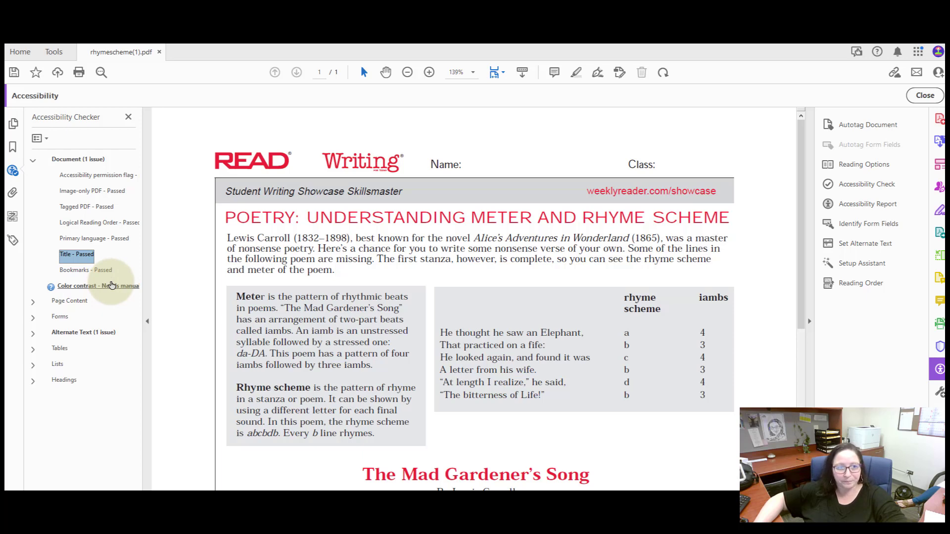
{"action": "right_click", "coordinate": [111, 285]}
{"action": "left_click", "coordinate": [127, 296]}
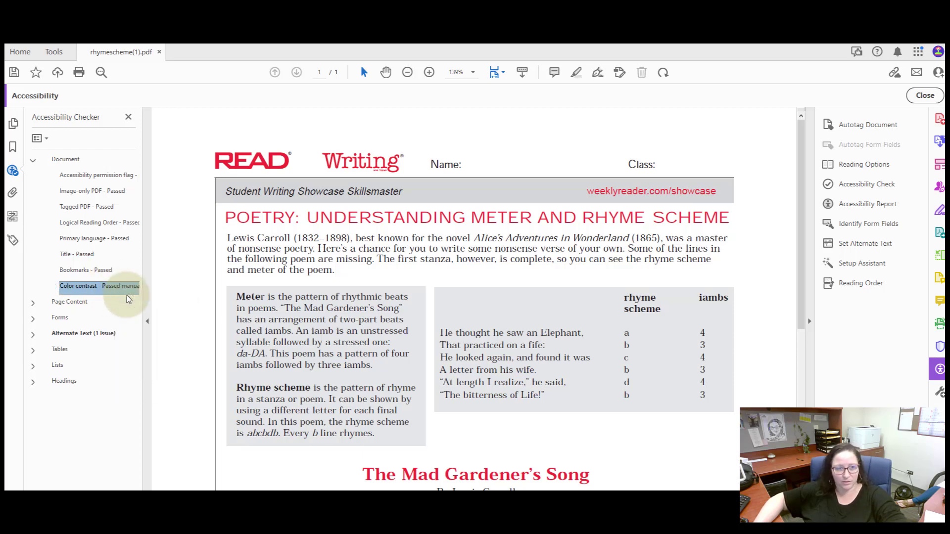
Start fixing the failed Figures alternate text check, entering "Title" as the alternate text for the READ Writing logo
{"action": "left_click", "coordinate": [32, 333]}
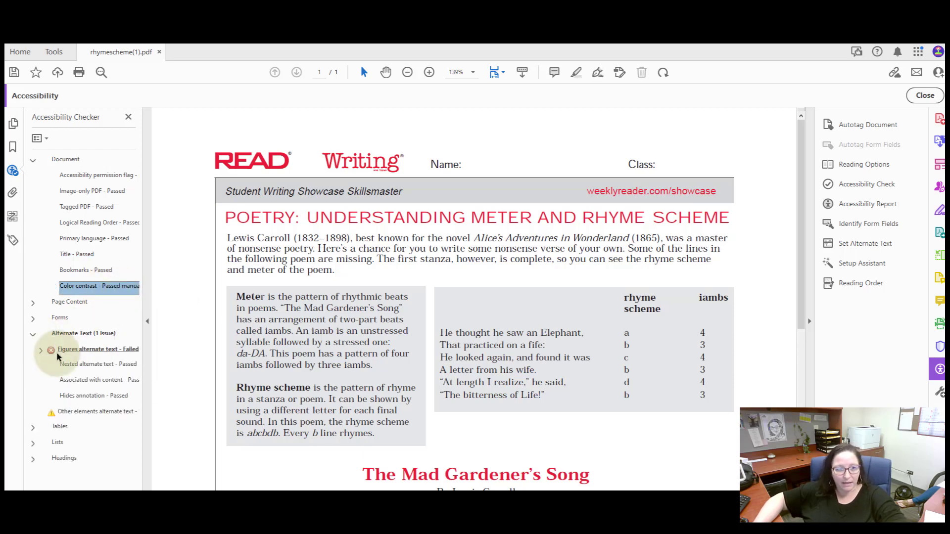
{"action": "right_click", "coordinate": [107, 354]}
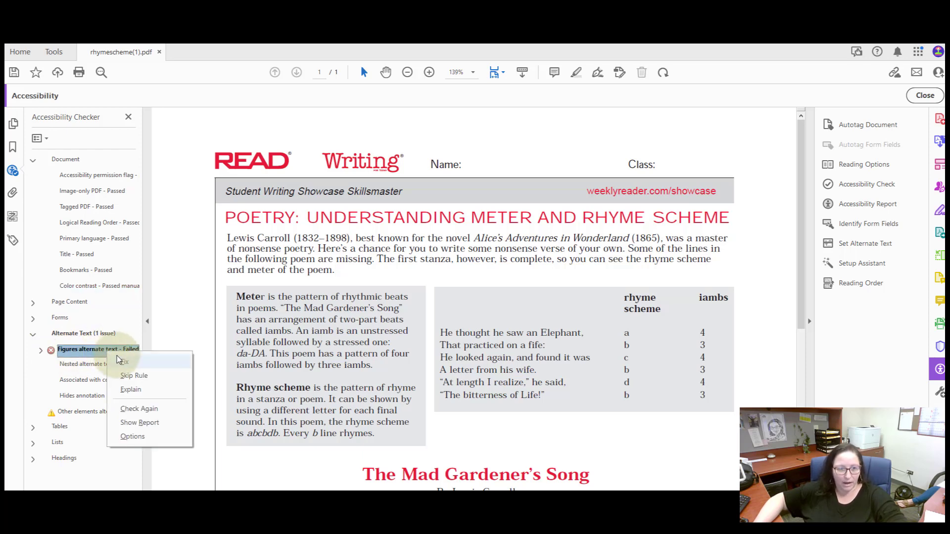
{"action": "left_click", "coordinate": [123, 364]}
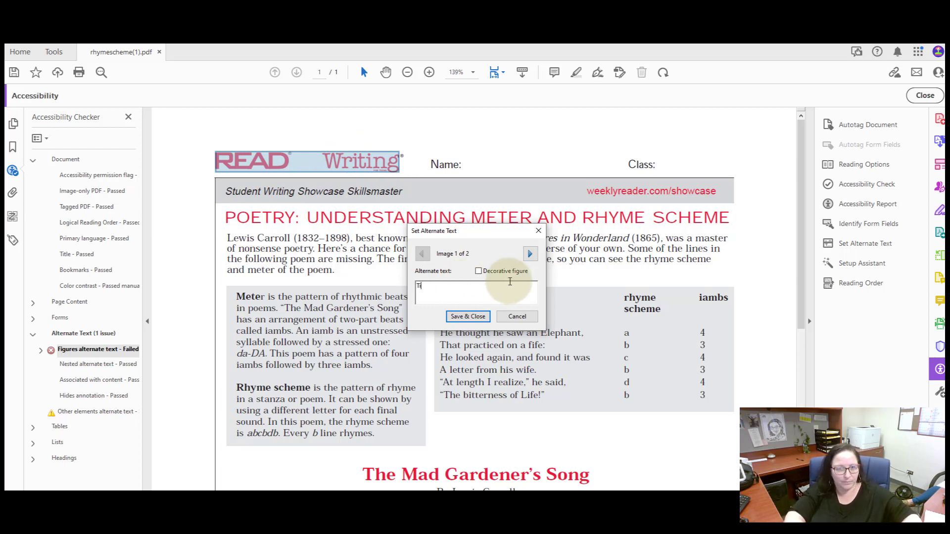
{"action": "type", "text": "le"}
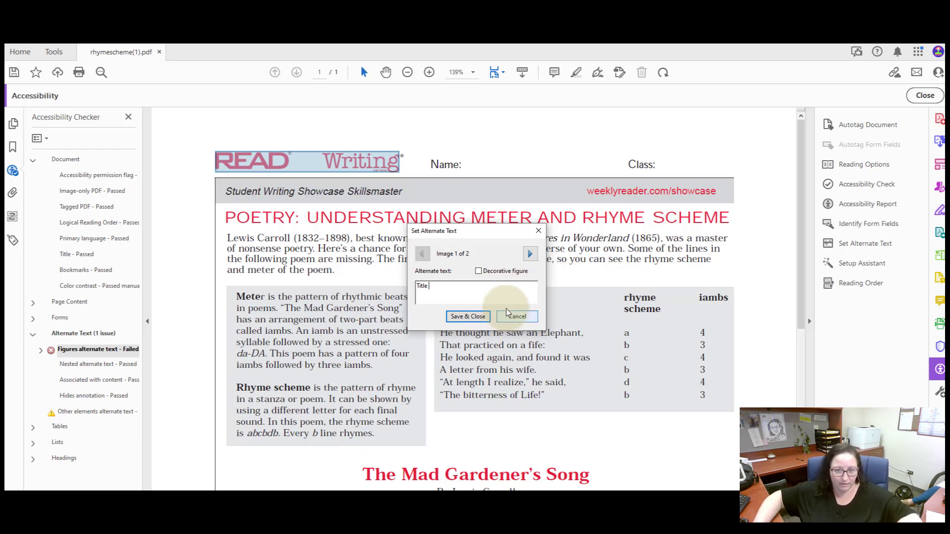
Mark the grey Student Writing Showcase banner as a decorative figure, and stop skipping the Other elements alternate text rule
{"action": "left_click", "coordinate": [530, 254]}
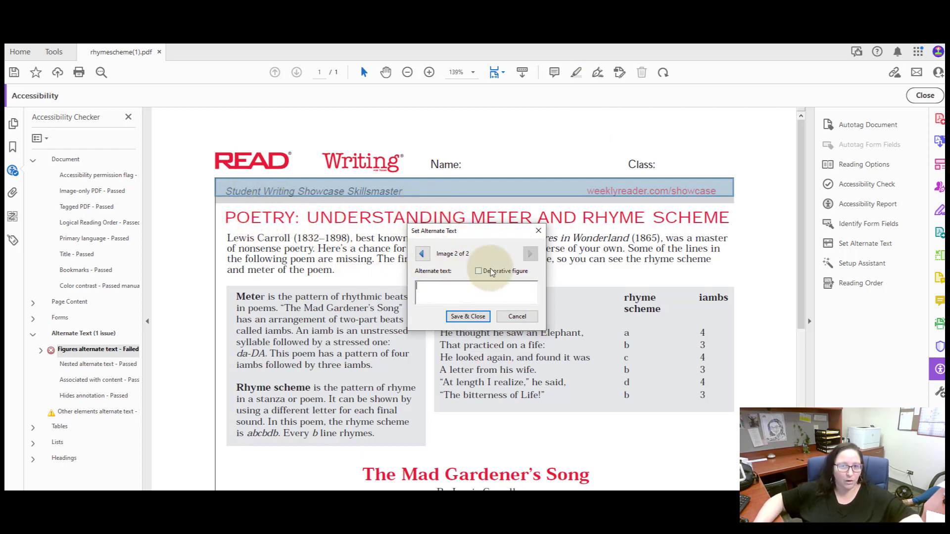
{"action": "left_click", "coordinate": [515, 272]}
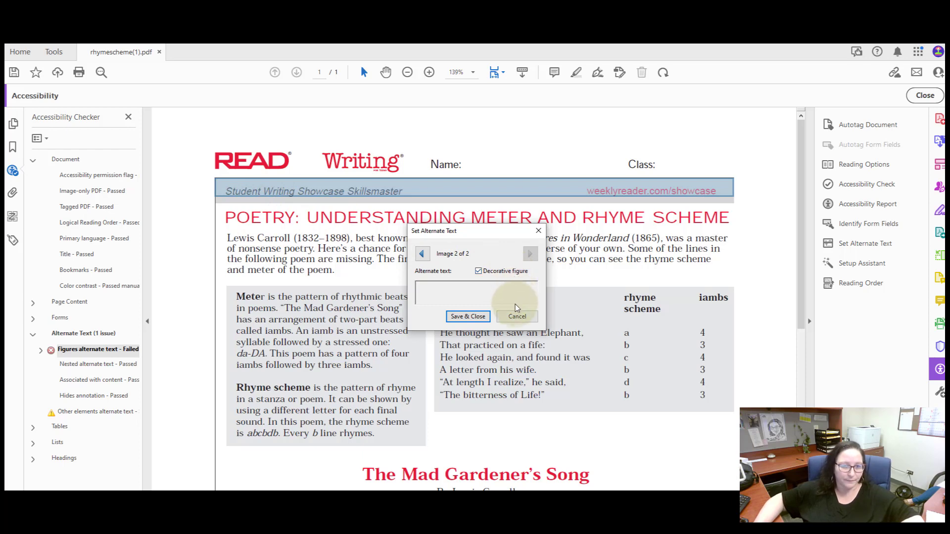
{"action": "left_click", "coordinate": [479, 316]}
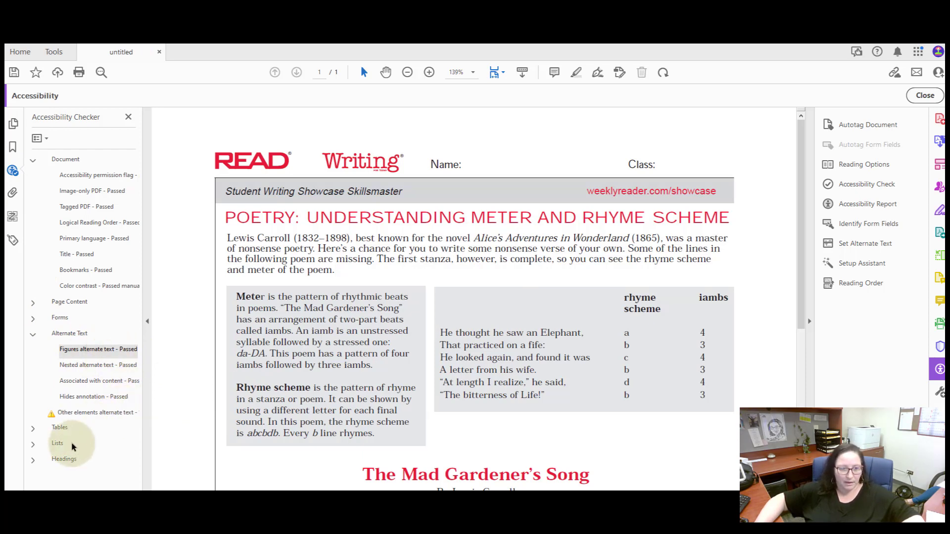
{"action": "right_click", "coordinate": [89, 419]}
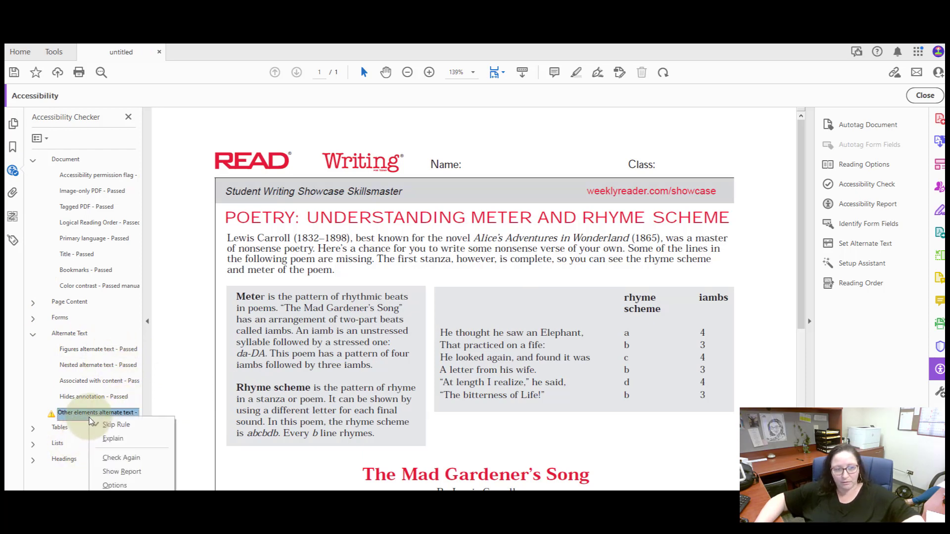
{"action": "left_click", "coordinate": [117, 426]}
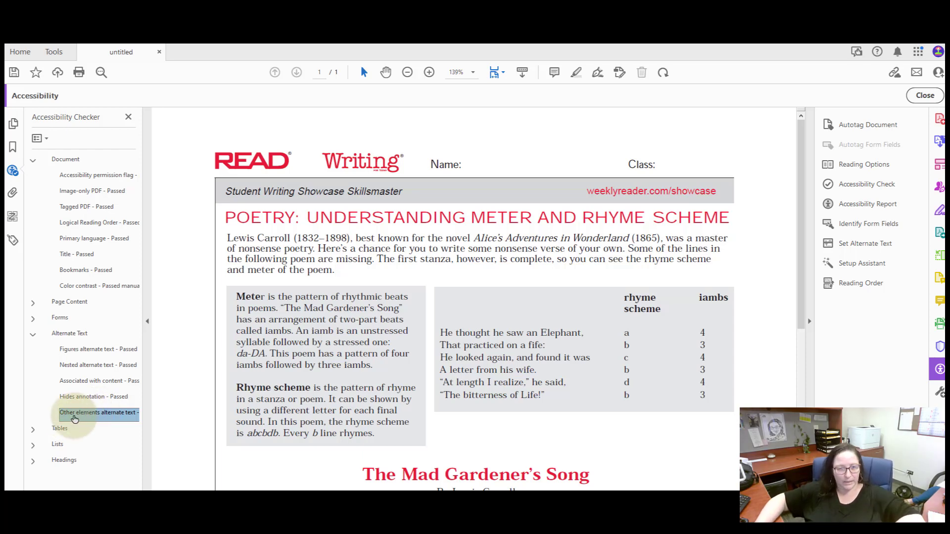
Show the page's reading order and examine the numbered content regions from the header to the footer
{"action": "left_click", "coordinate": [12, 217]}
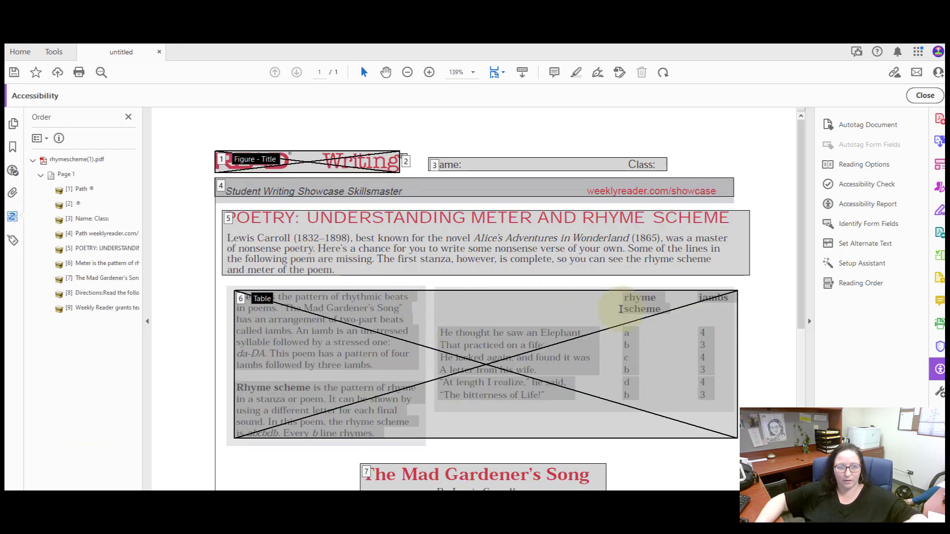
{"action": "scroll", "coordinate": [568, 424], "scroll_direction": "down", "scroll_amount": 8}
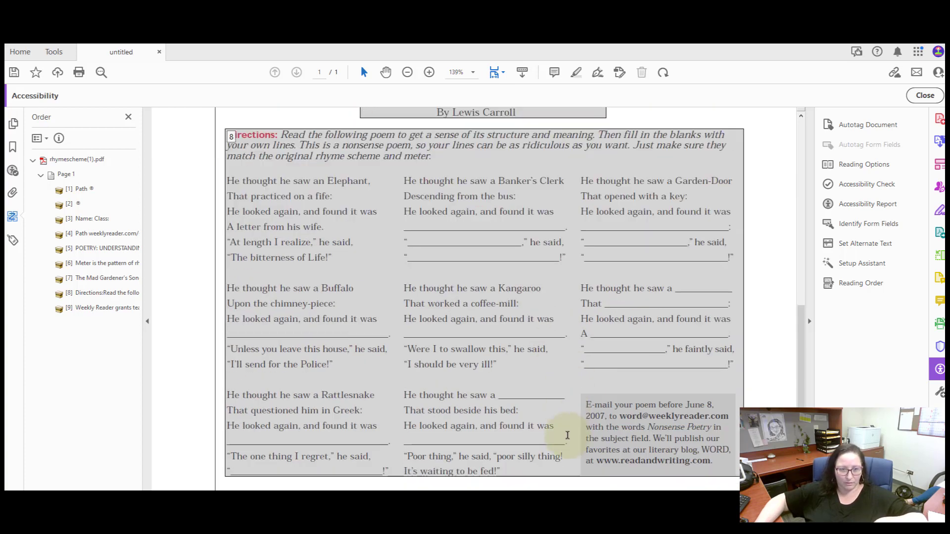
{"action": "scroll", "coordinate": [568, 434], "scroll_direction": "down", "scroll_amount": 1}
{"action": "scroll", "coordinate": [567, 434], "scroll_direction": "up", "scroll_amount": 9}
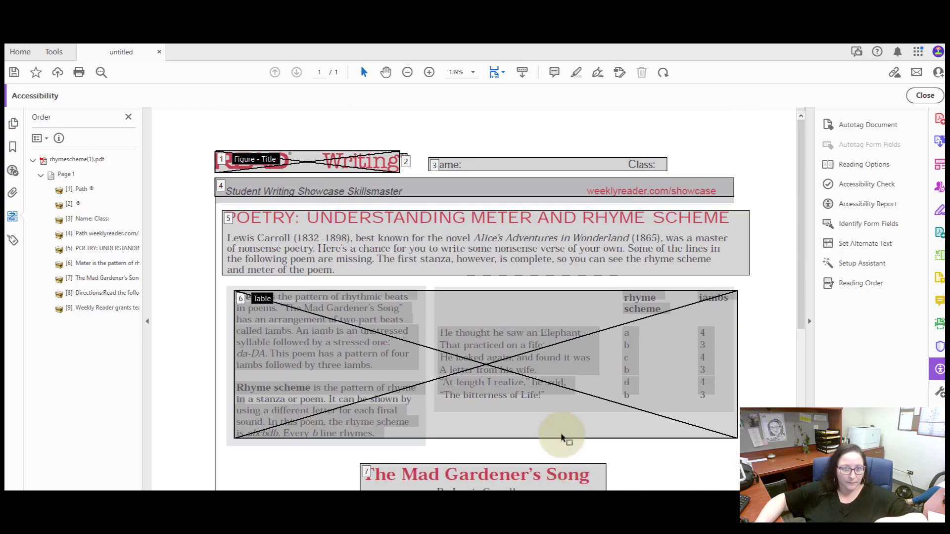
{"action": "left_click", "coordinate": [84, 191]}
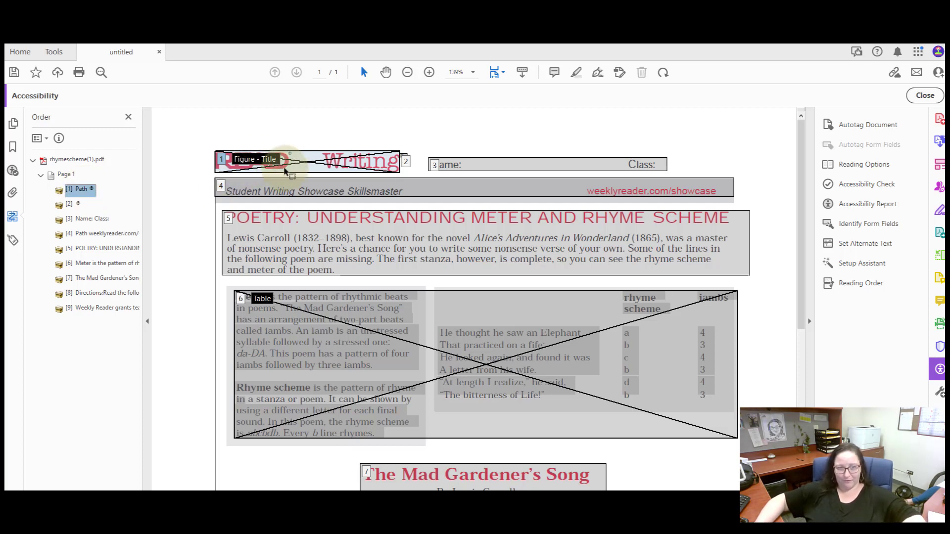
Tag the ® item [2] as heading 1 and the Meter item [6] as a table
{"action": "left_click", "coordinate": [80, 207]}
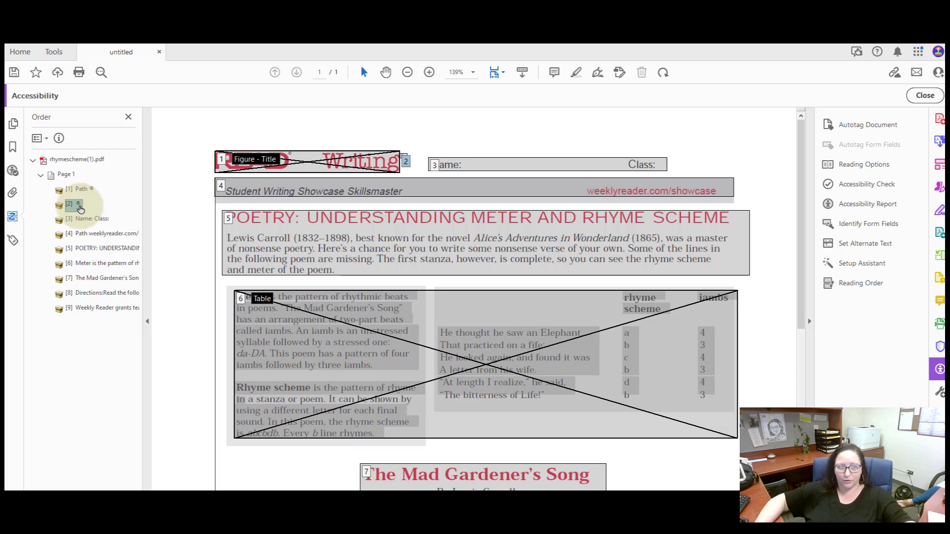
{"action": "right_click", "coordinate": [75, 209]}
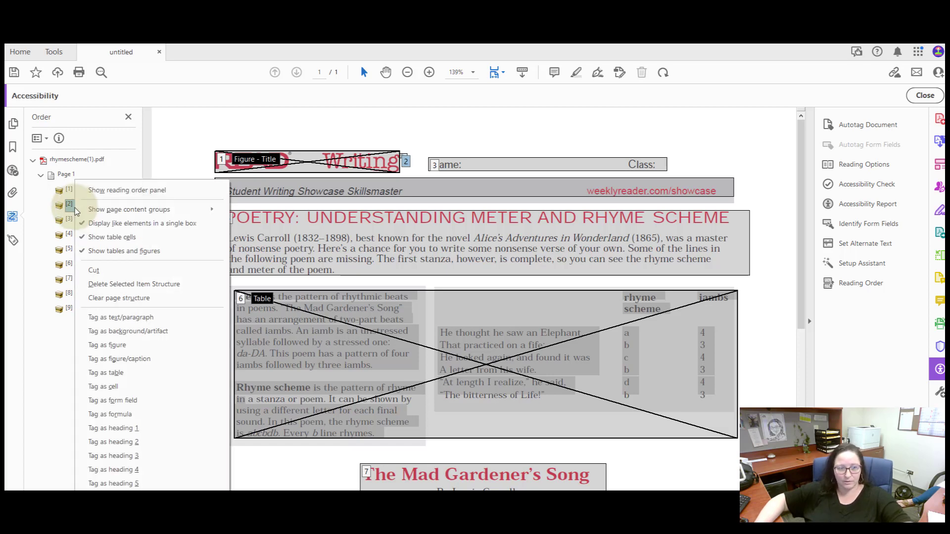
{"action": "left_click", "coordinate": [113, 428]}
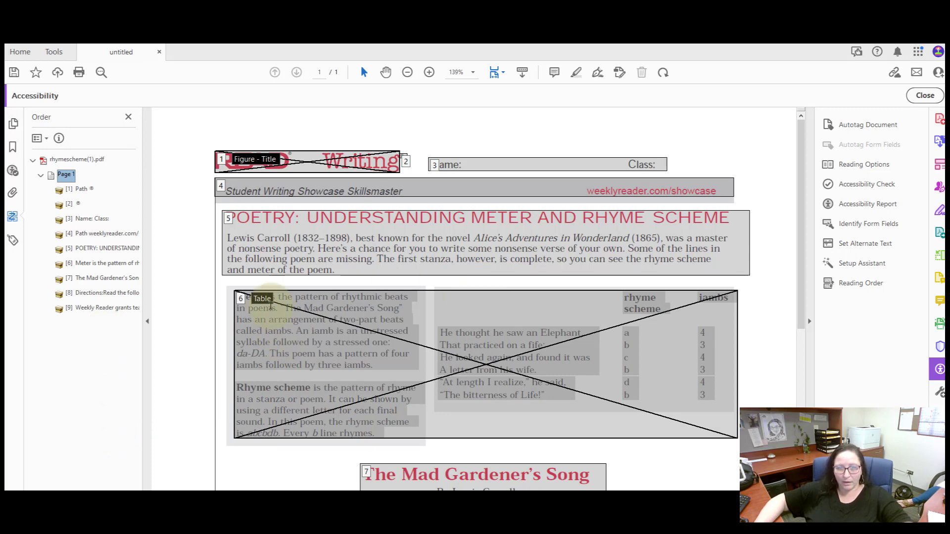
{"action": "right_click", "coordinate": [107, 267]}
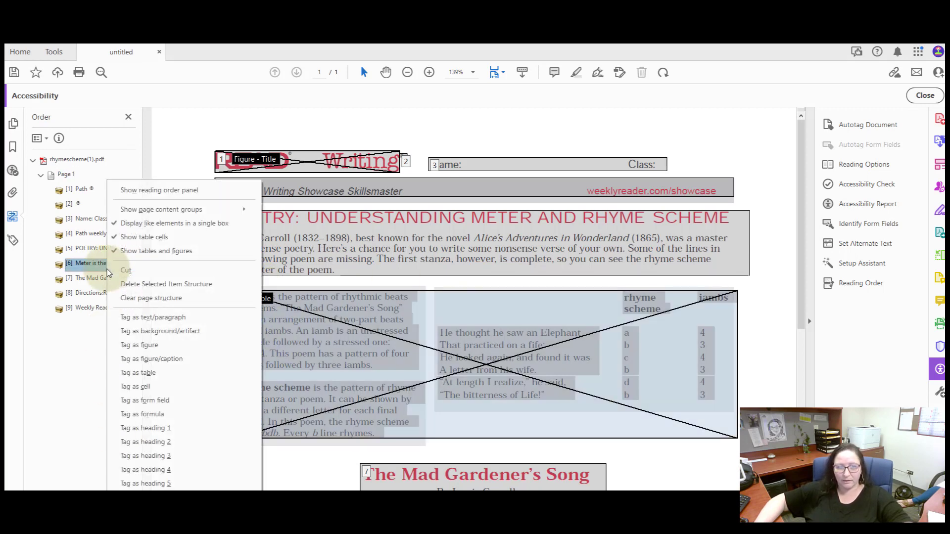
{"action": "left_click", "coordinate": [150, 378]}
Check the remaining tagged regions of the page and save the PDF
{"action": "scroll", "coordinate": [395, 313], "scroll_direction": "down", "scroll_amount": 8}
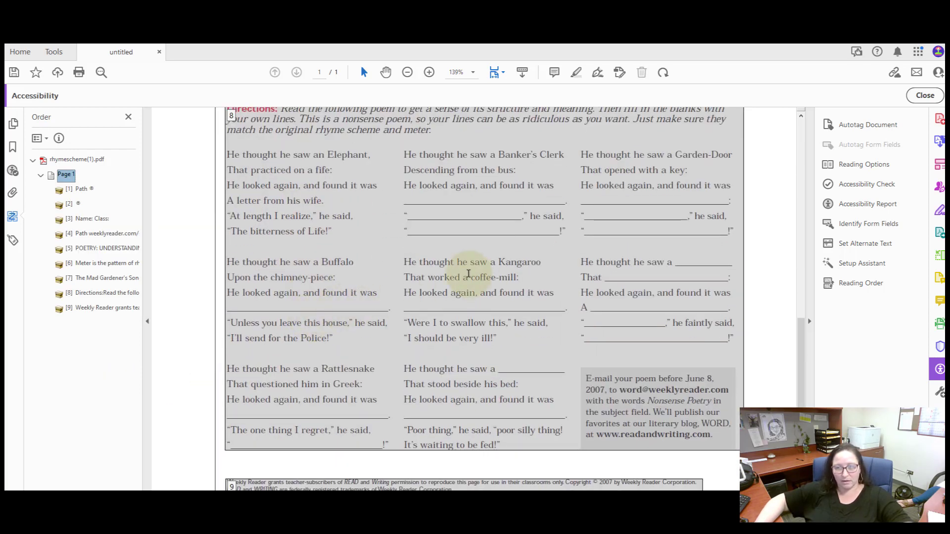
{"action": "scroll", "coordinate": [459, 257], "scroll_direction": "up", "scroll_amount": 3}
{"action": "scroll", "coordinate": [459, 257], "scroll_direction": "up", "scroll_amount": 4}
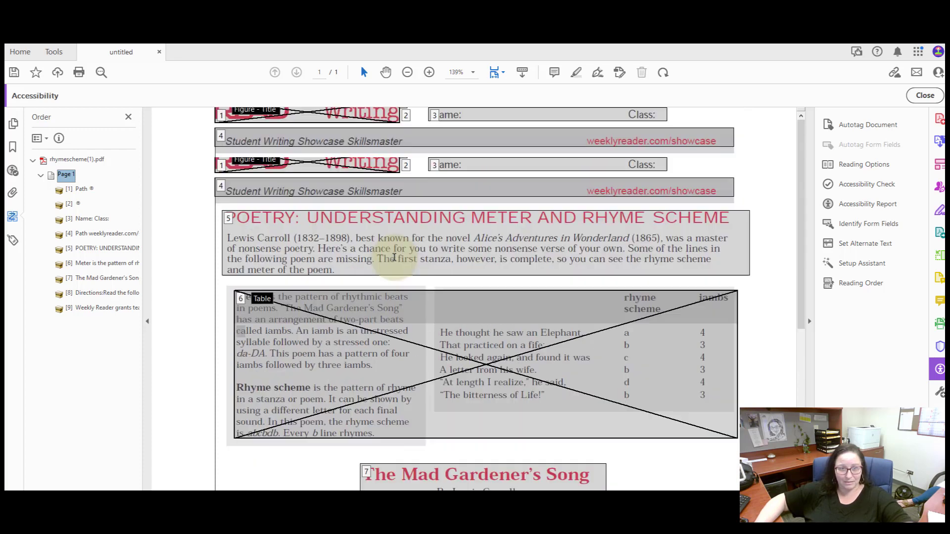
{"action": "left_click", "coordinate": [15, 74]}
{"action": "mouse_move", "coordinate": [253, 532]}
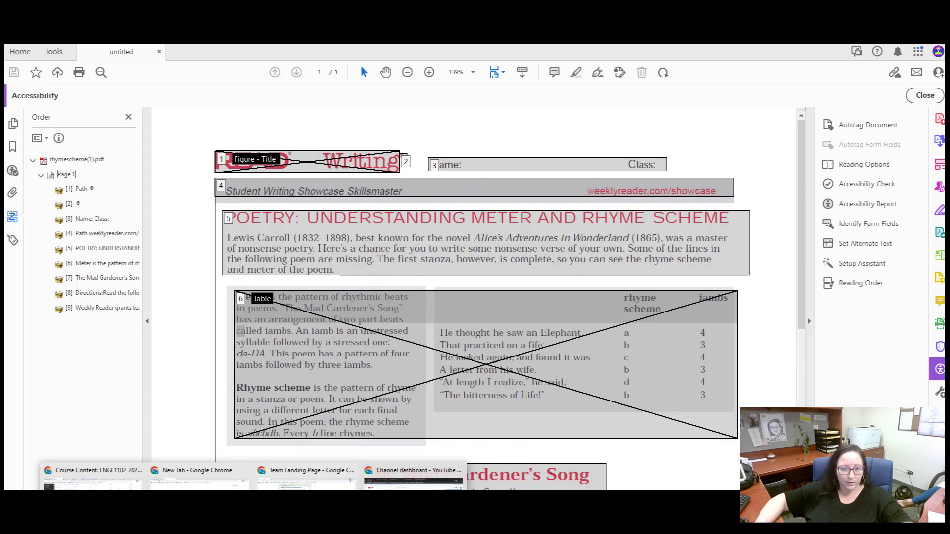